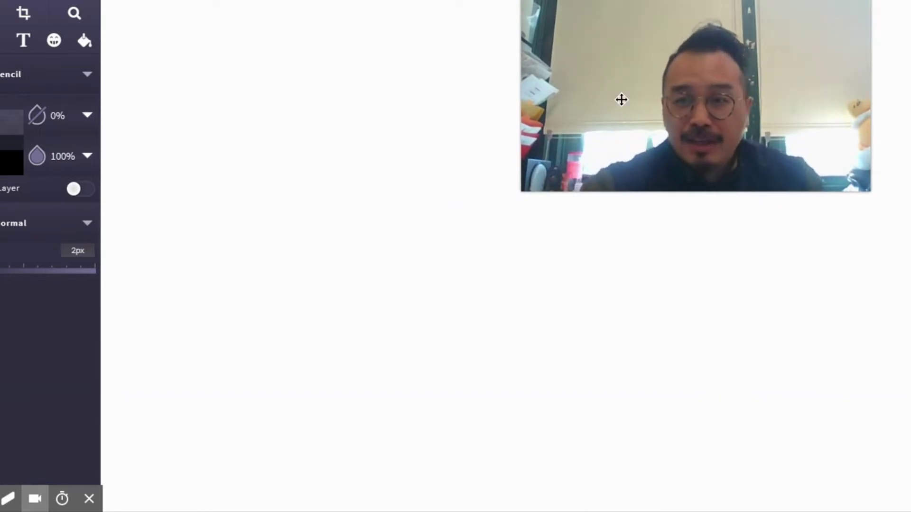
{"action": "left_click_drag", "start_coordinate": [620, 97], "coordinate": [659, 97]}
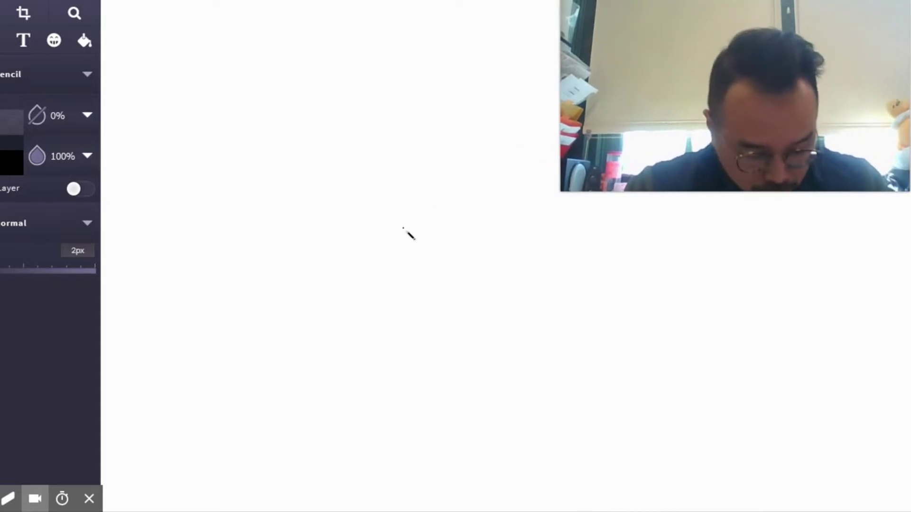